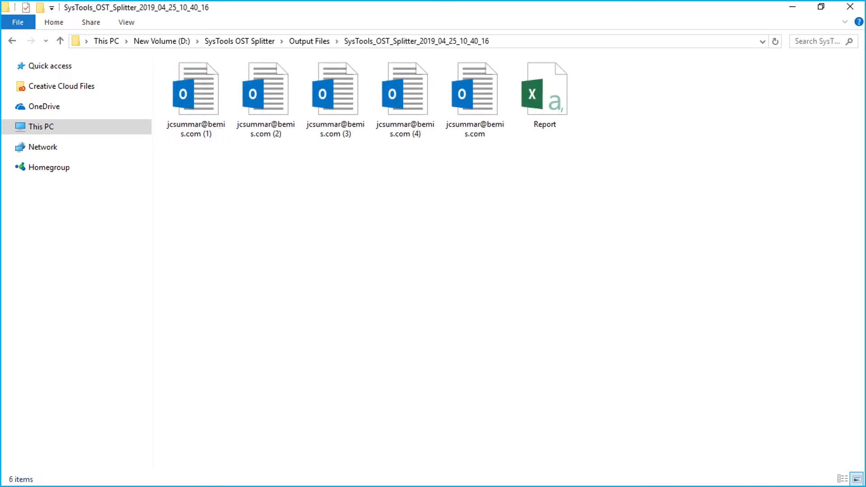
Step: Select the 28.6 KB Report file in the dated output folder
{"action": "key", "text": "End"}
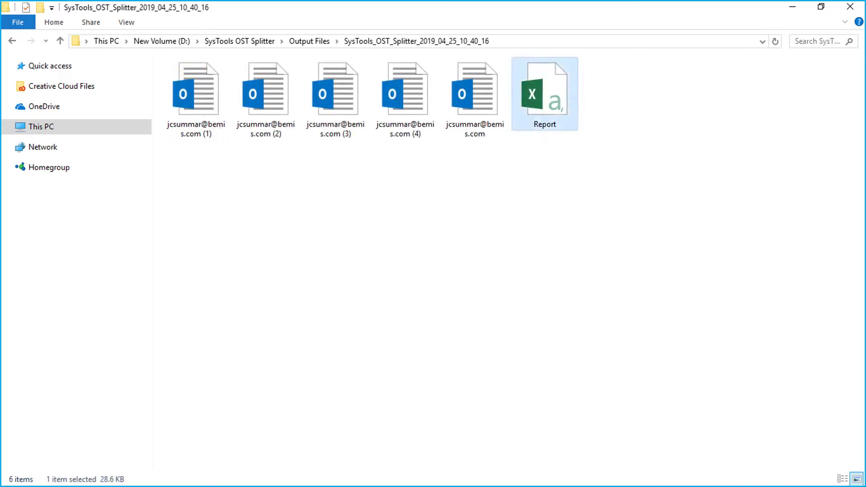